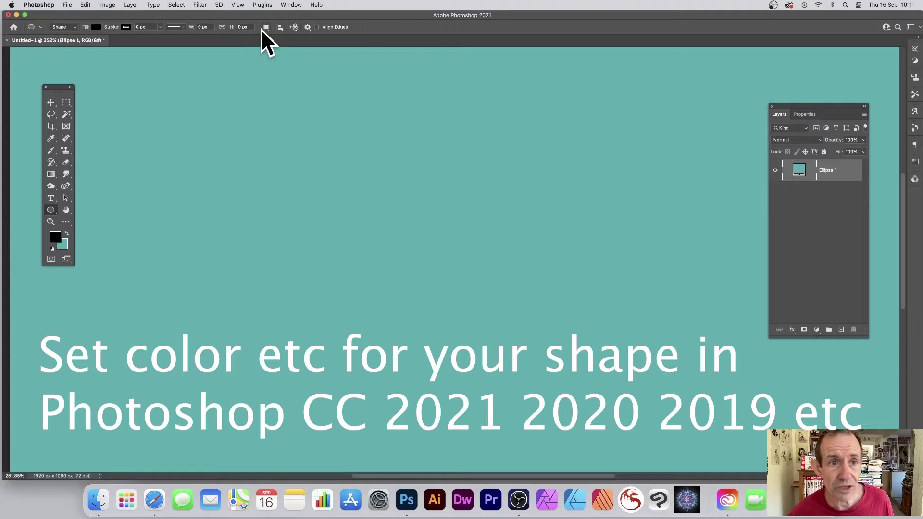
- Draw a large black ellipse about 733 × 725 px on the canvas with the path operation set to New Layer
{"action": "left_click", "coordinate": [266, 27]}
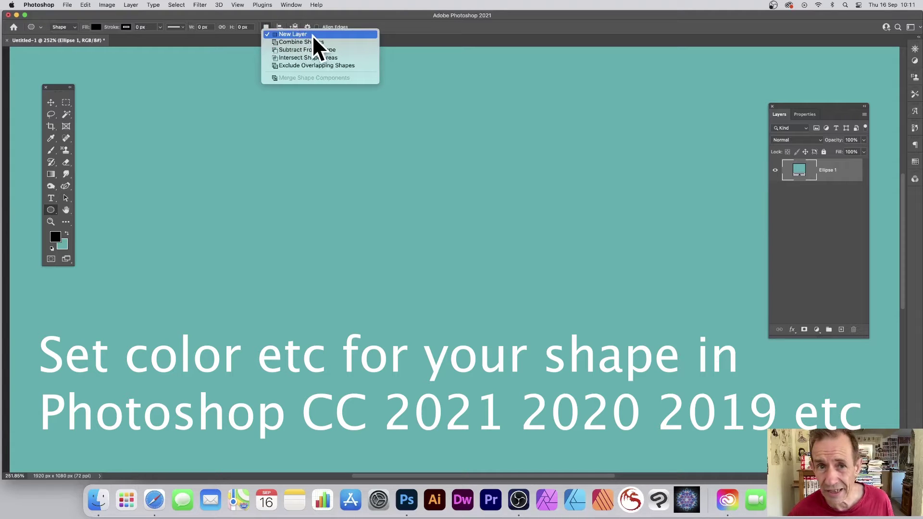
{"action": "left_click", "coordinate": [313, 34]}
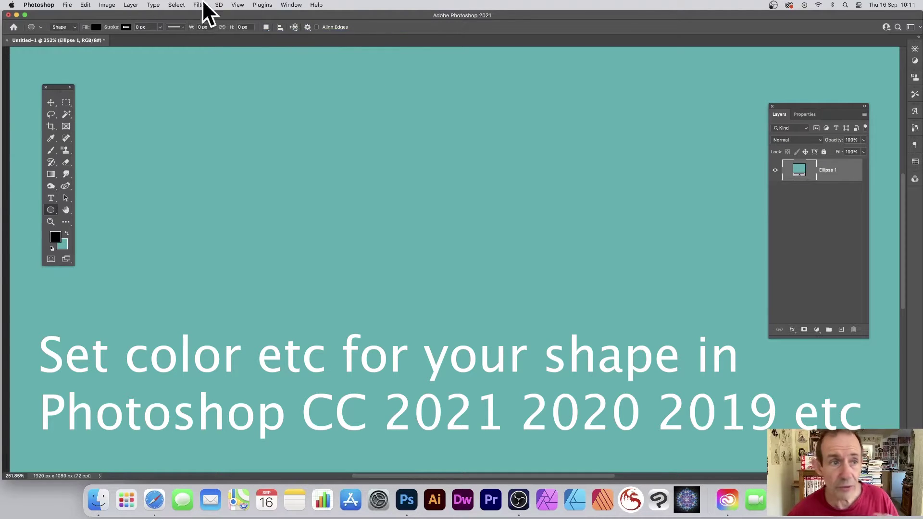
{"action": "left_click", "coordinate": [290, 5]}
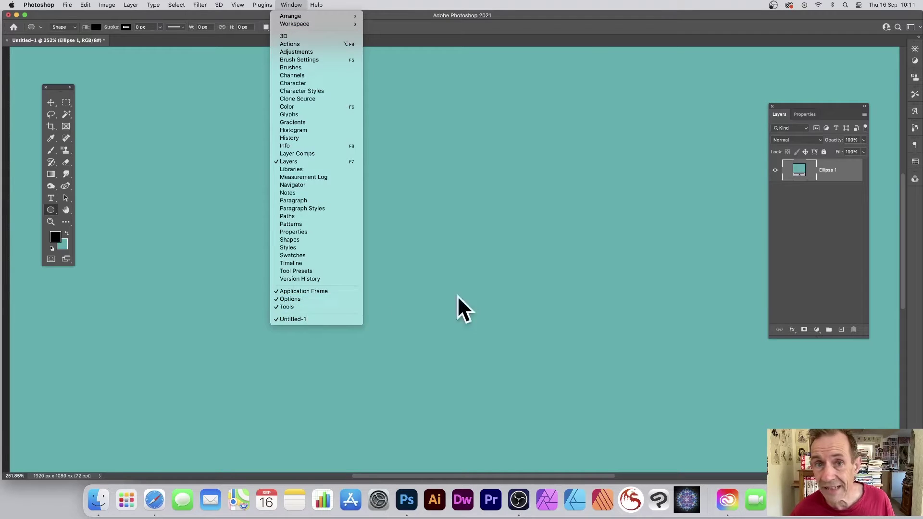
{"action": "left_click", "coordinate": [570, 32]}
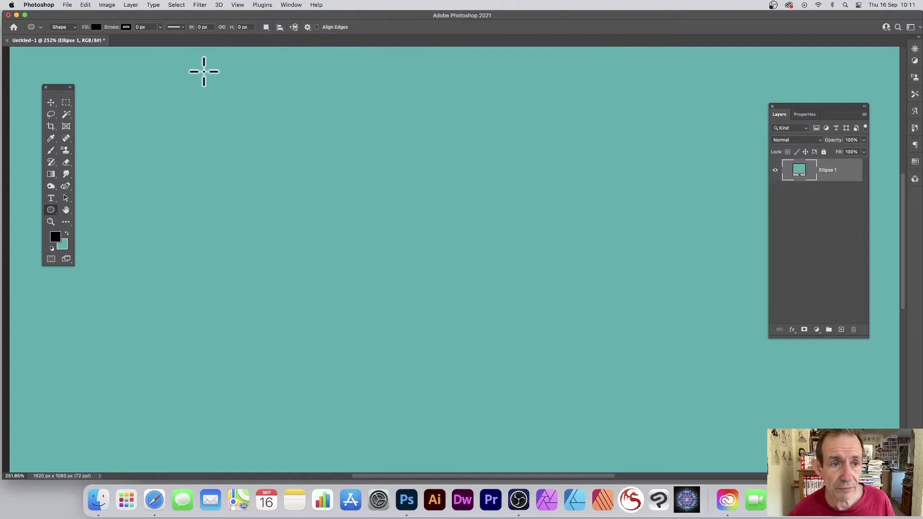
{"action": "left_click_drag", "start_coordinate": [175, 63], "coordinate": [554, 438]}
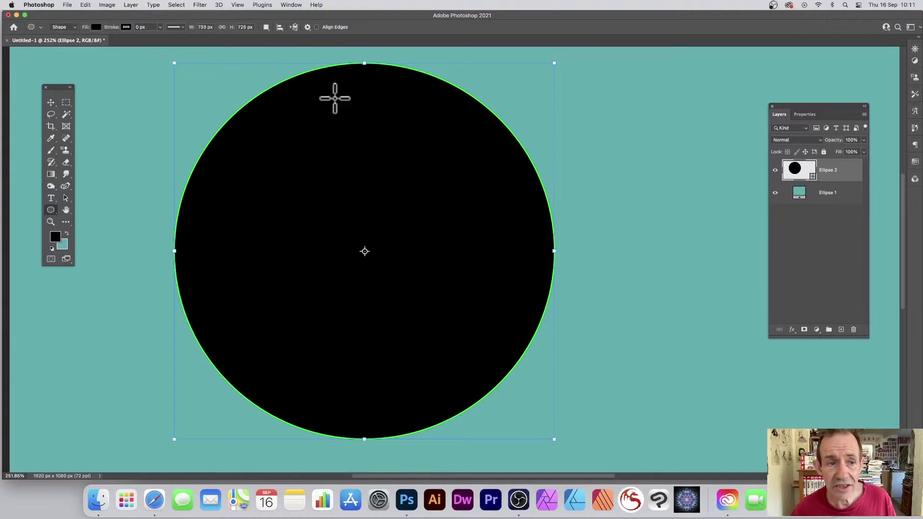
- Add an ellipse about 442 × 431 px inside the large one using Combine Shapes, and switch it to Subtract Front Shape
{"action": "left_click", "coordinate": [51, 209]}
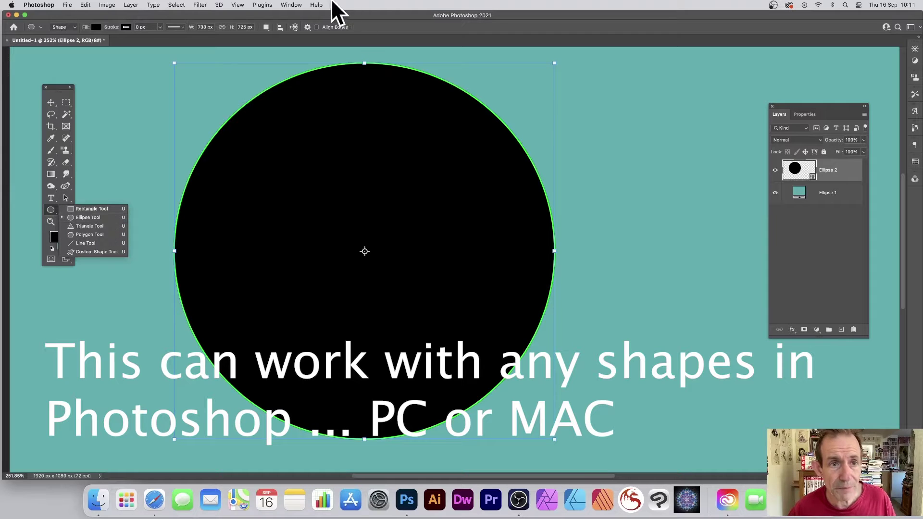
{"action": "left_click", "coordinate": [280, 27]}
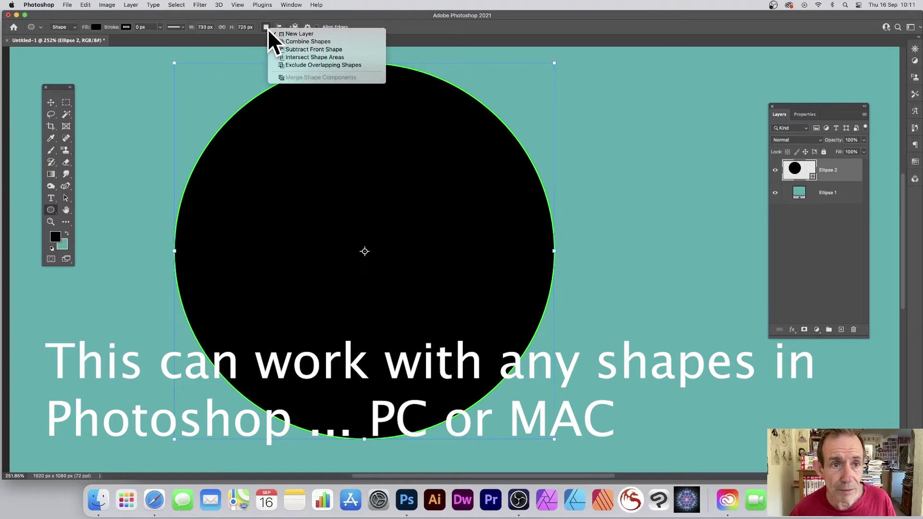
{"action": "left_click", "coordinate": [320, 42]}
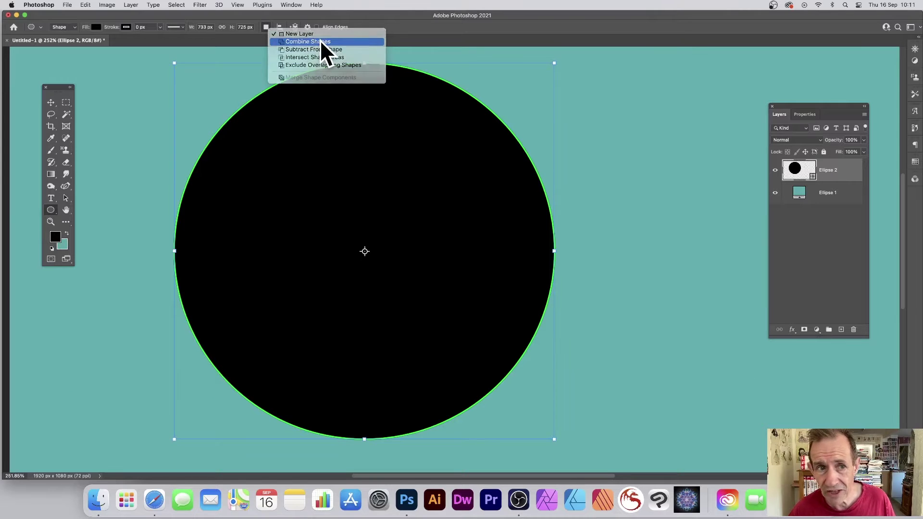
{"action": "left_click", "coordinate": [266, 27]}
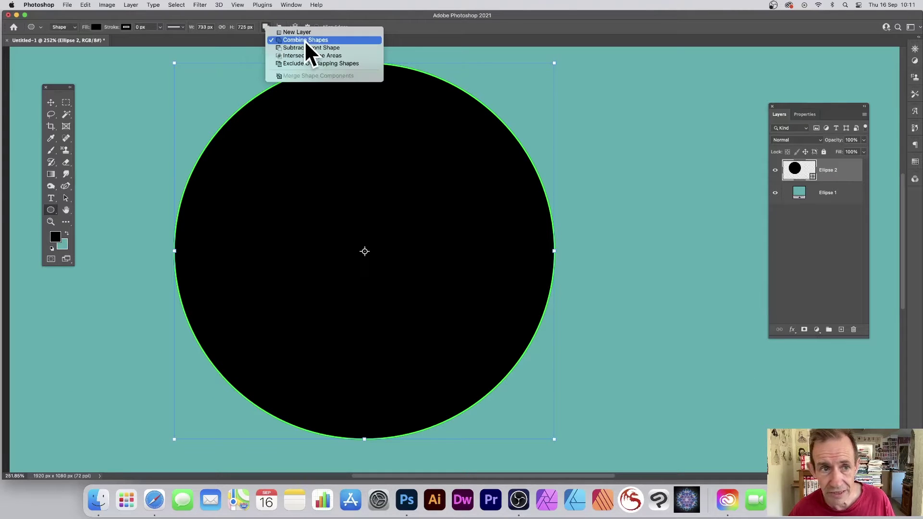
{"action": "left_click", "coordinate": [439, 24]}
{"action": "left_click_drag", "start_coordinate": [264, 121], "coordinate": [492, 344]}
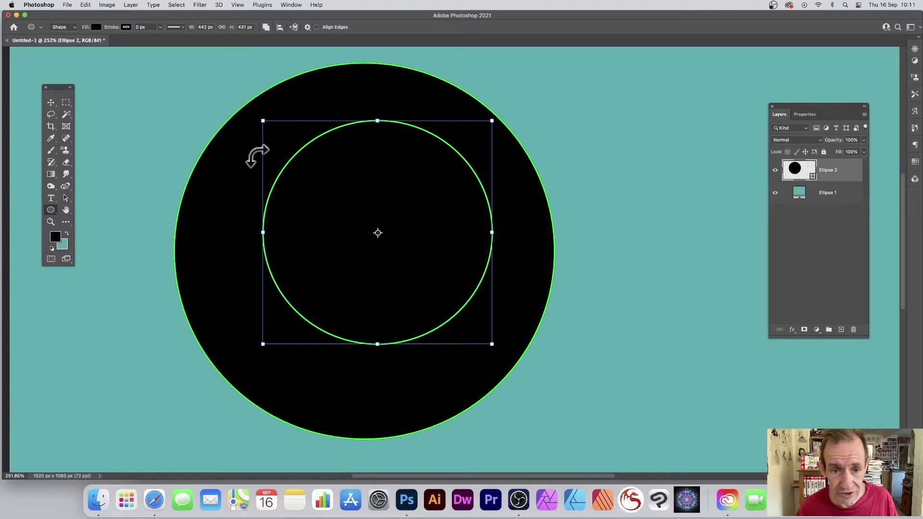
{"action": "left_click", "coordinate": [265, 26]}
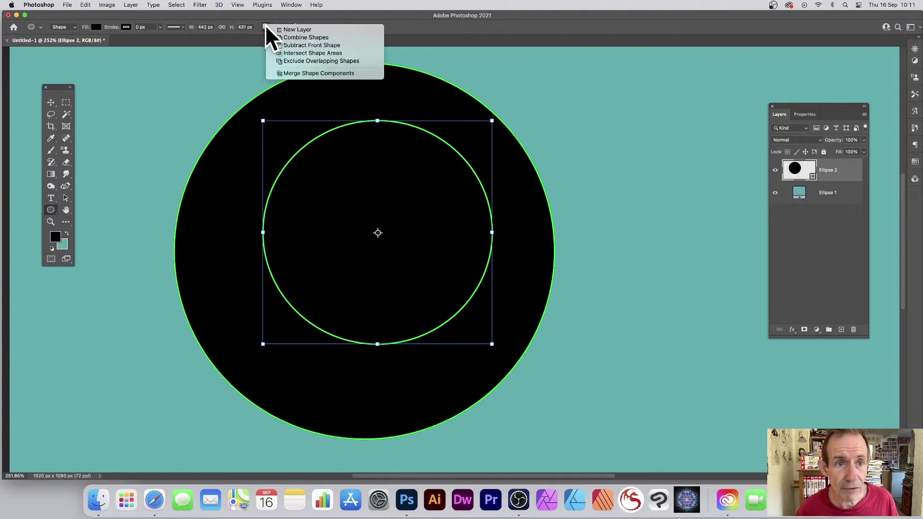
{"action": "left_click", "coordinate": [297, 45]}
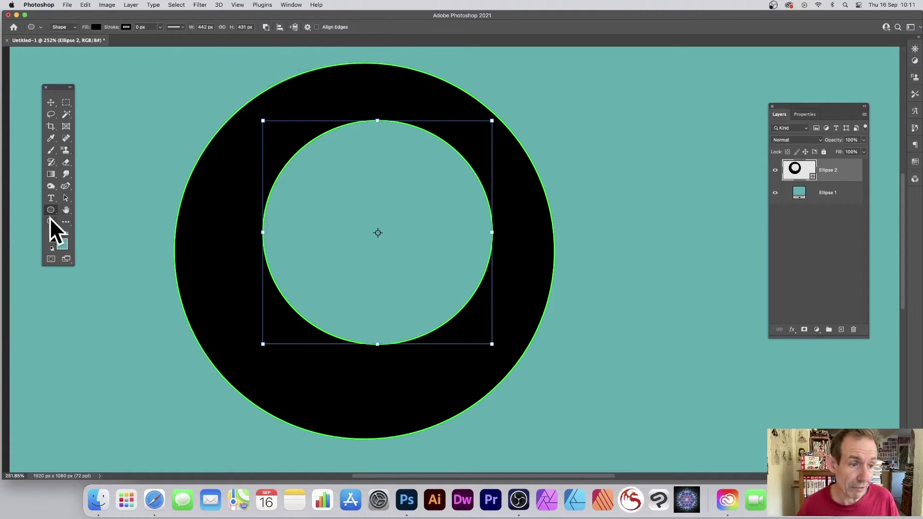
- Draw a triangle about 226 × 282 px inside the circular hole and set it to Combine Shapes
{"action": "left_click_drag", "start_coordinate": [49, 210], "coordinate": [92, 210]}
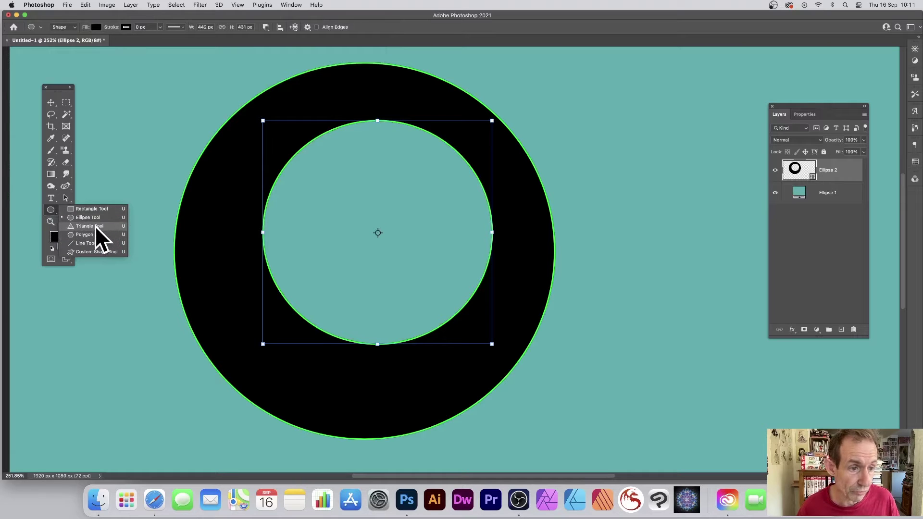
{"action": "left_click", "coordinate": [94, 224]}
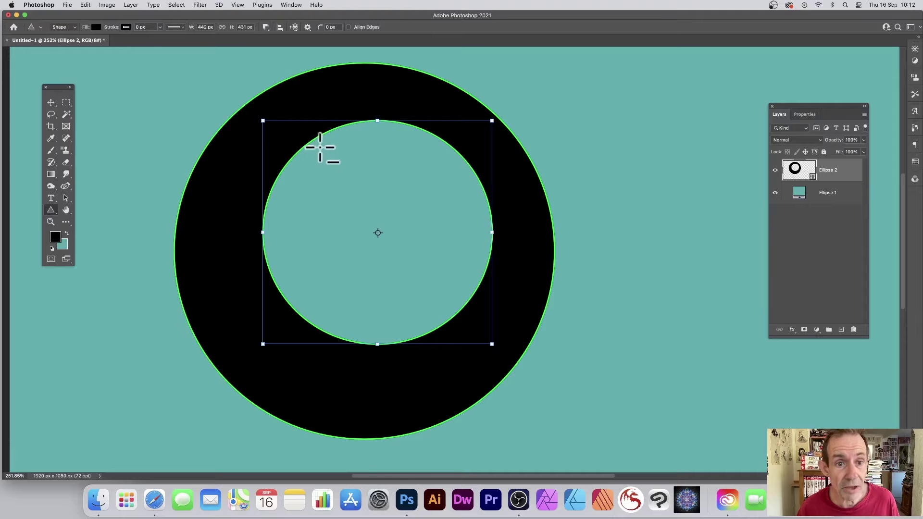
{"action": "left_click_drag", "start_coordinate": [326, 150], "coordinate": [443, 297]}
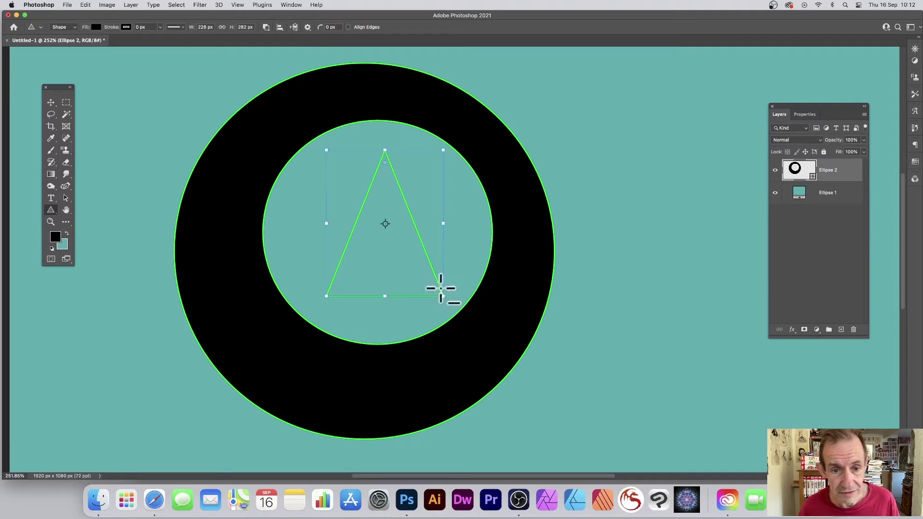
{"action": "left_click", "coordinate": [266, 27]}
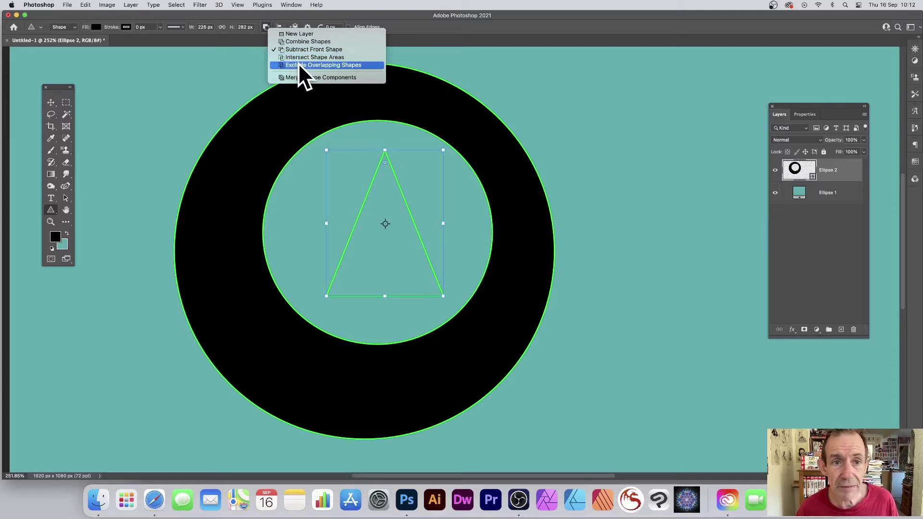
{"action": "left_click", "coordinate": [303, 41]}
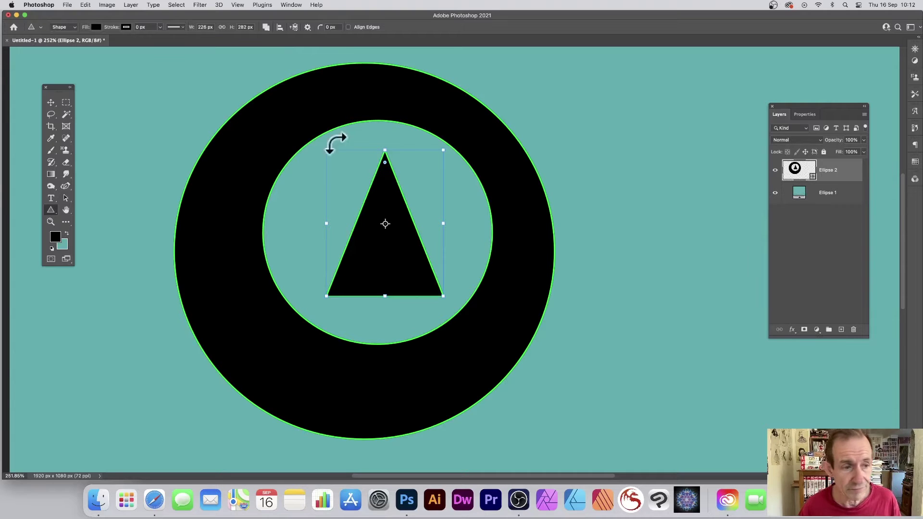
- Draw a rectangle about 49 × 153 px inside the triangle and set it to Subtract Front Shape
{"action": "right_click", "coordinate": [54, 211]}
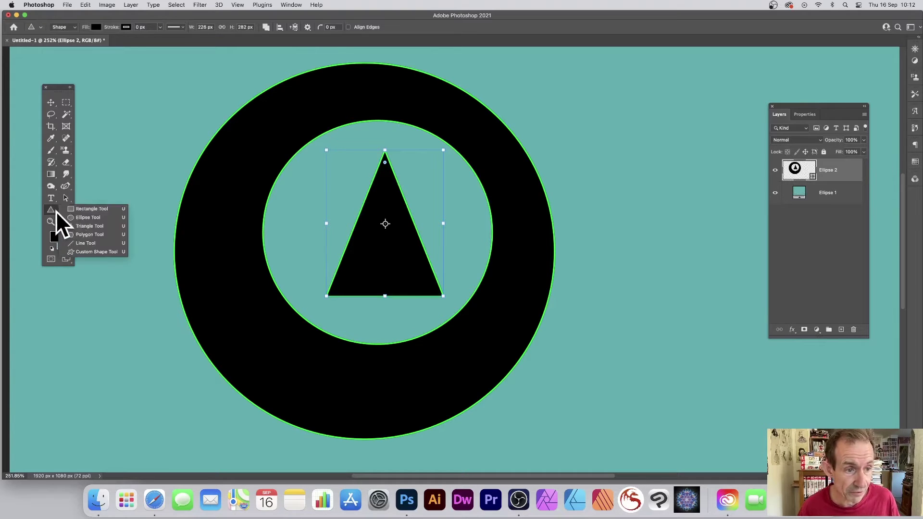
{"action": "left_click", "coordinate": [94, 209]}
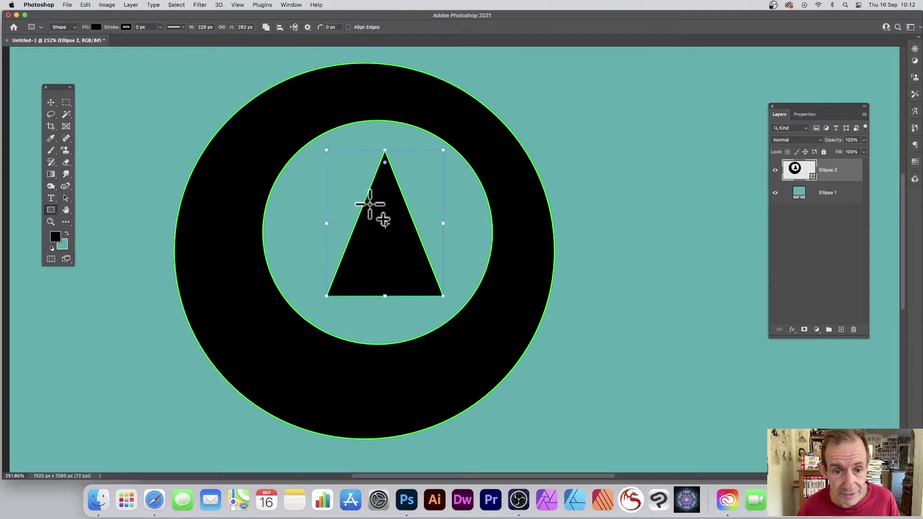
{"action": "left_click_drag", "start_coordinate": [371, 203], "coordinate": [397, 282]}
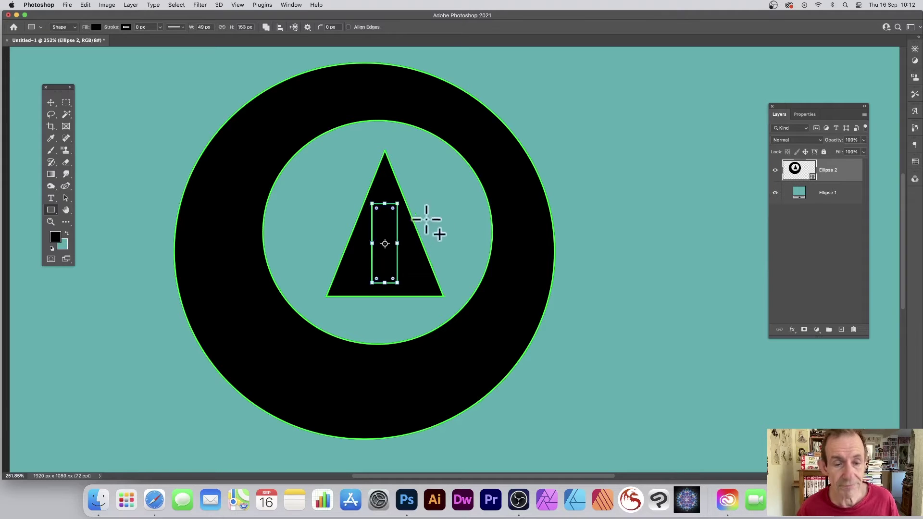
{"action": "left_click", "coordinate": [267, 28]}
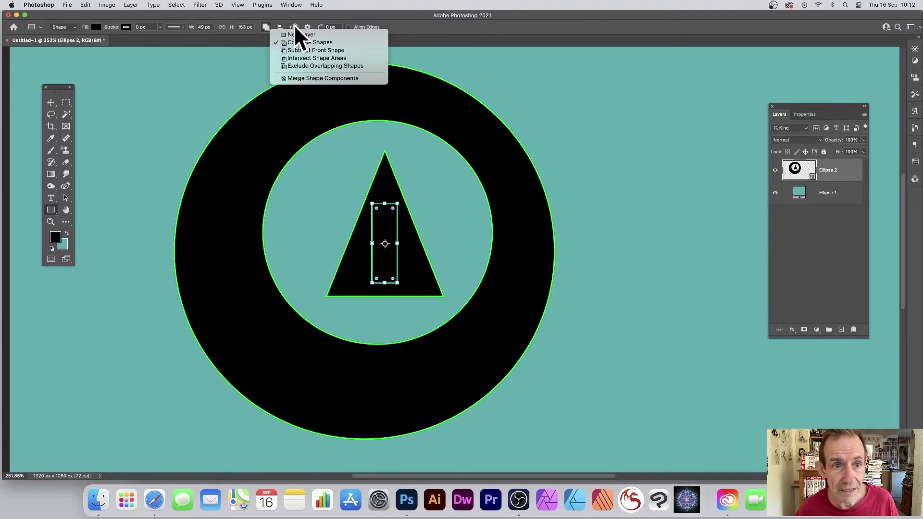
{"action": "left_click", "coordinate": [317, 50]}
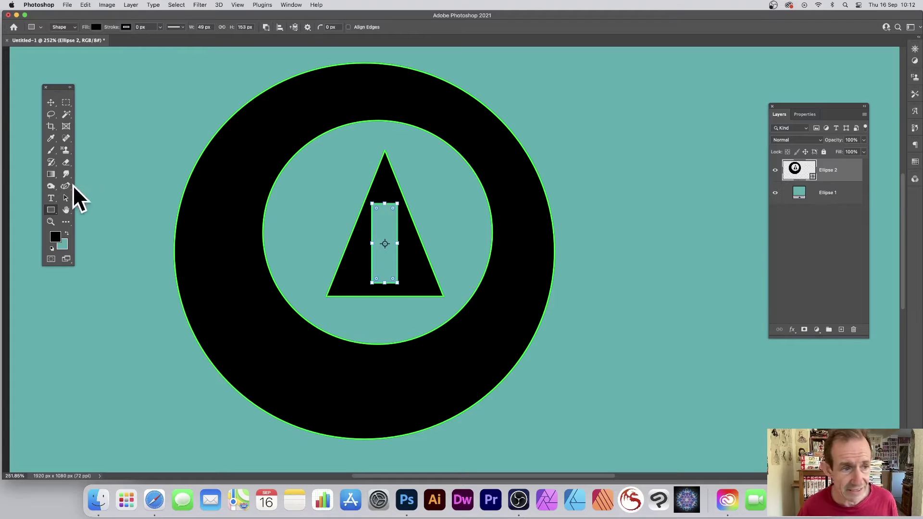
- Shift the cut-out rectangle slightly left and the triangle further left and a little up with the Path Selection tool
{"action": "left_click", "coordinate": [64, 197]}
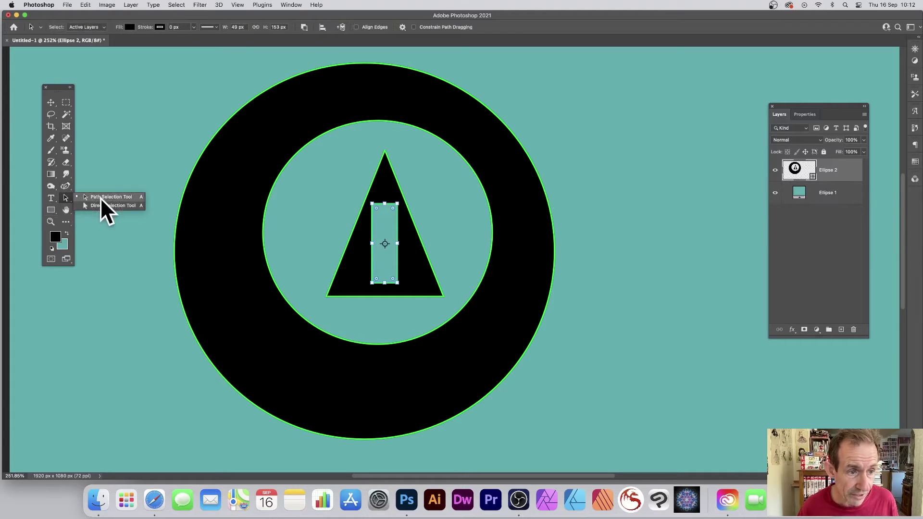
{"action": "left_click", "coordinate": [106, 196]}
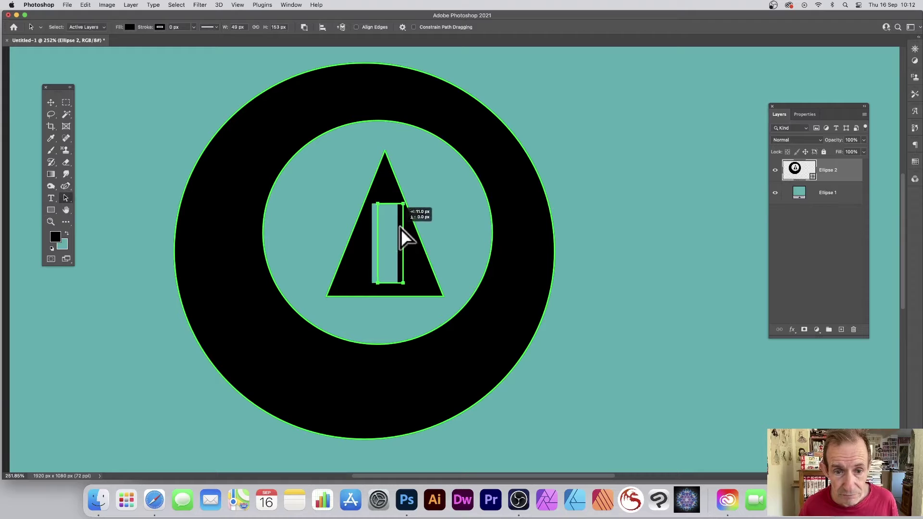
{"action": "left_click_drag", "start_coordinate": [400, 229], "coordinate": [391, 231]}
{"action": "left_click", "coordinate": [401, 192]}
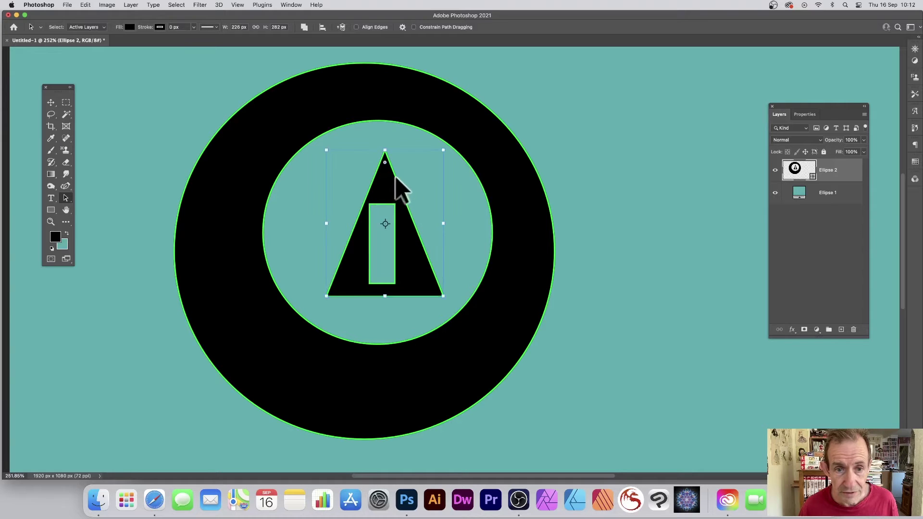
{"action": "left_click_drag", "start_coordinate": [395, 177], "coordinate": [356, 182]}
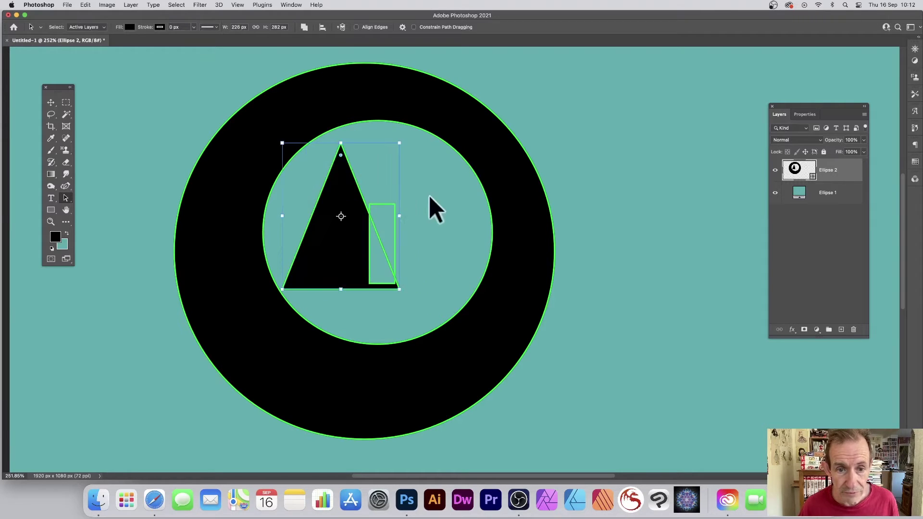
- Try Intersect Shape Areas and Exclude Overlapping Shapes on the triangle, and return it to Combine Shapes
{"action": "left_click", "coordinate": [305, 28]}
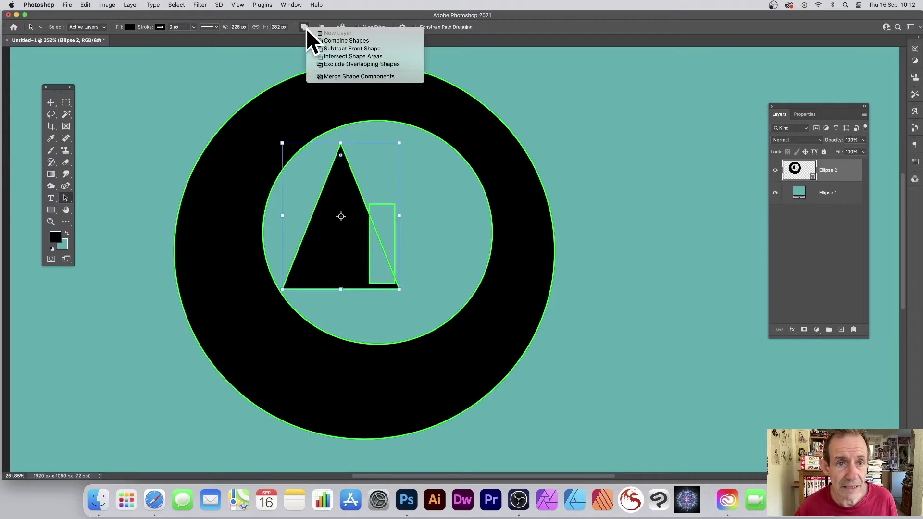
{"action": "left_click", "coordinate": [336, 56]}
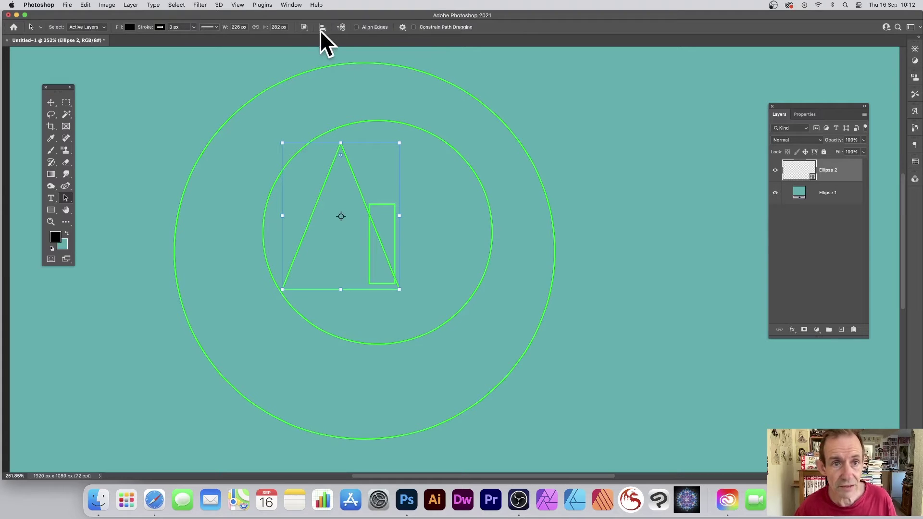
{"action": "left_click", "coordinate": [305, 27]}
{"action": "left_click", "coordinate": [333, 62]}
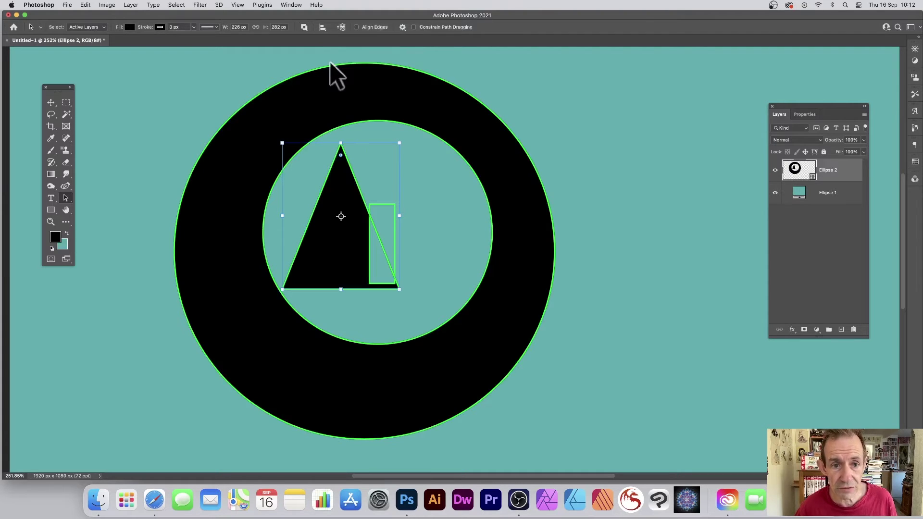
{"action": "left_click", "coordinate": [304, 27]}
{"action": "left_click", "coordinate": [330, 36]}
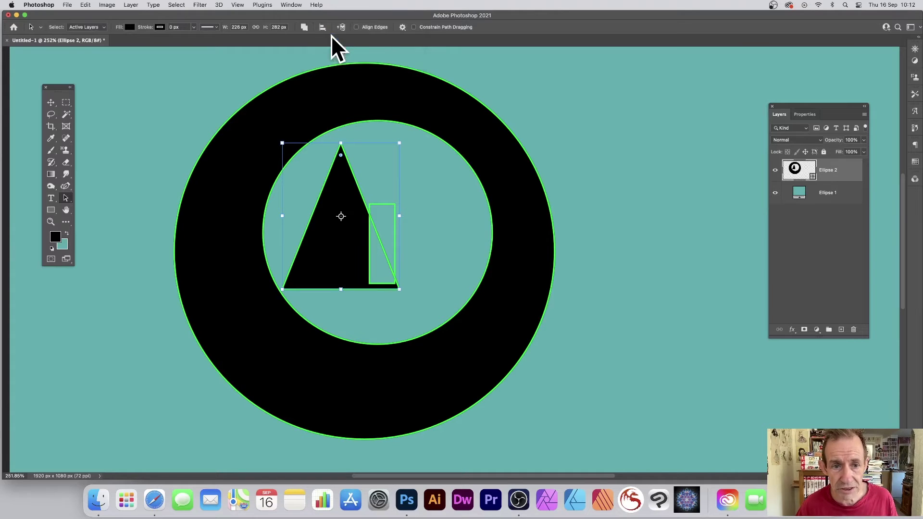
- Move the subtracted inner circle about 86 px right and 43 px down within the large circle
{"action": "left_click", "coordinate": [395, 117]}
{"action": "left_click", "coordinate": [398, 121]}
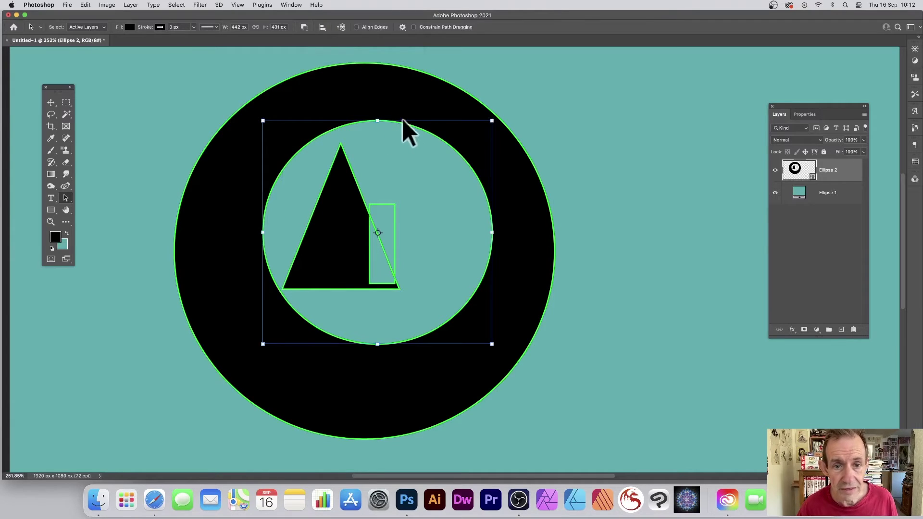
{"action": "left_click_drag", "start_coordinate": [403, 123], "coordinate": [447, 148]}
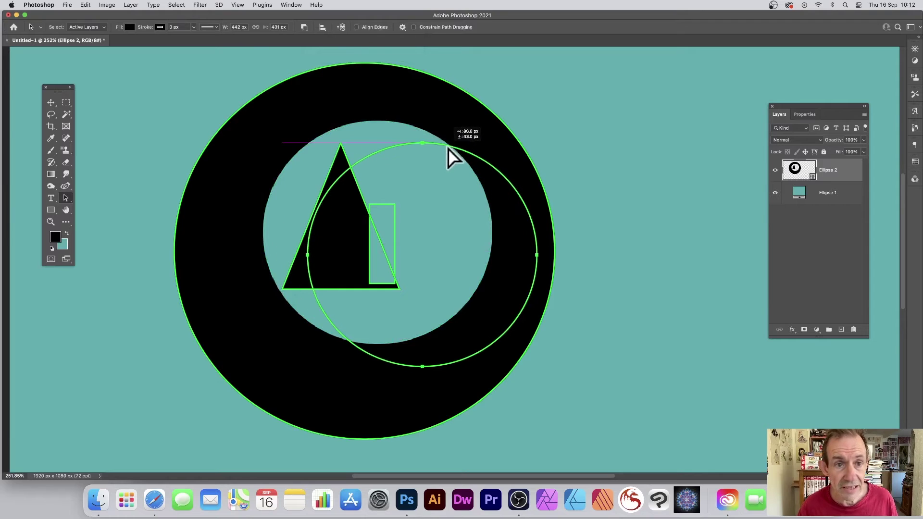
- Apply Exclude Overlapping Shapes to the inner circle, and change its path operation to Intersect Shape Areas
{"action": "left_click", "coordinate": [307, 27]}
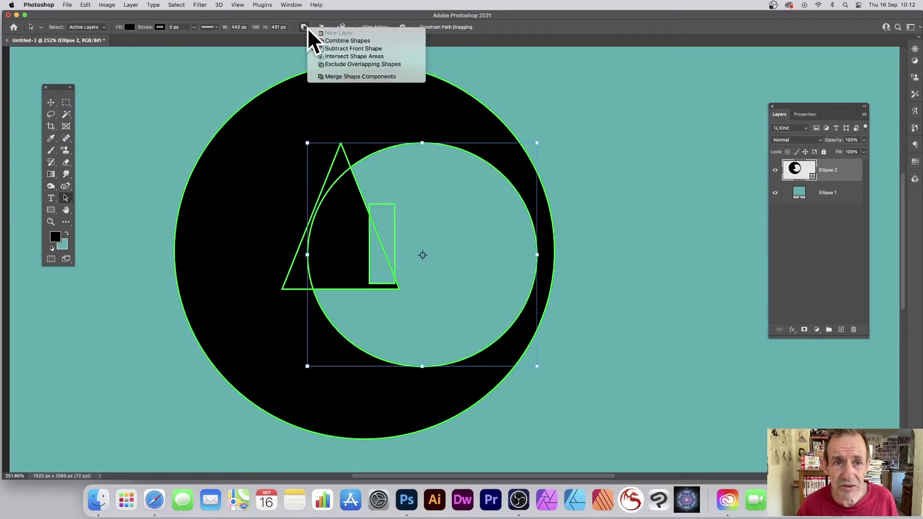
{"action": "left_click", "coordinate": [347, 65]}
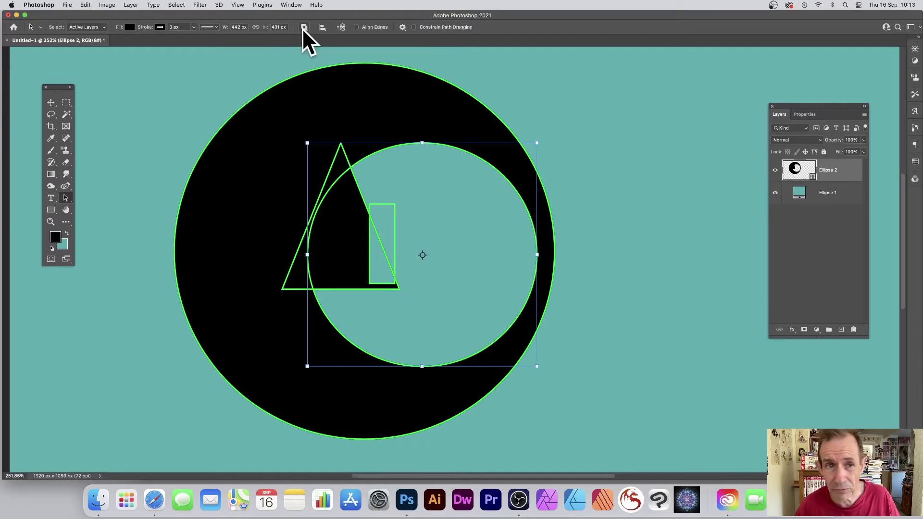
{"action": "left_click", "coordinate": [304, 27]}
{"action": "left_click", "coordinate": [332, 52]}
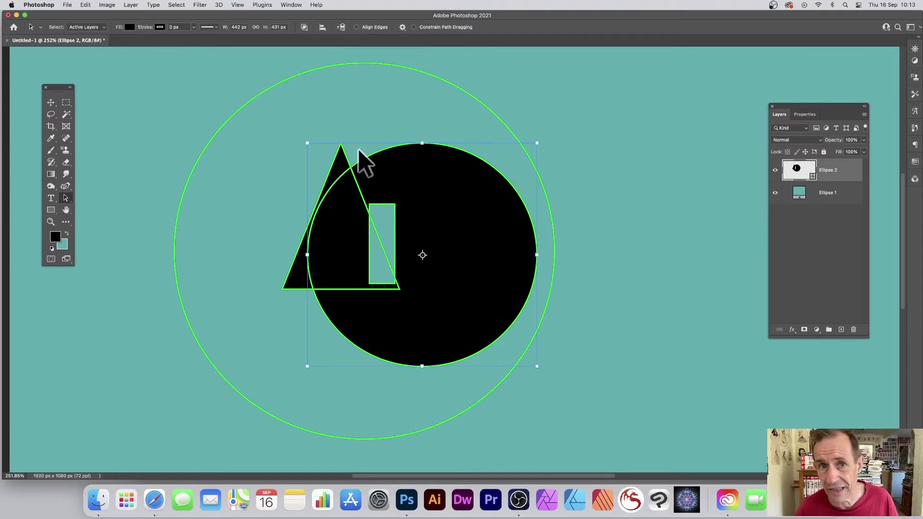
- Delete the remaining shapes on the Ellipse 2 layer and draw a black rectangle about 864 by 529 px in their place
{"action": "key", "text": "BackSpace"}
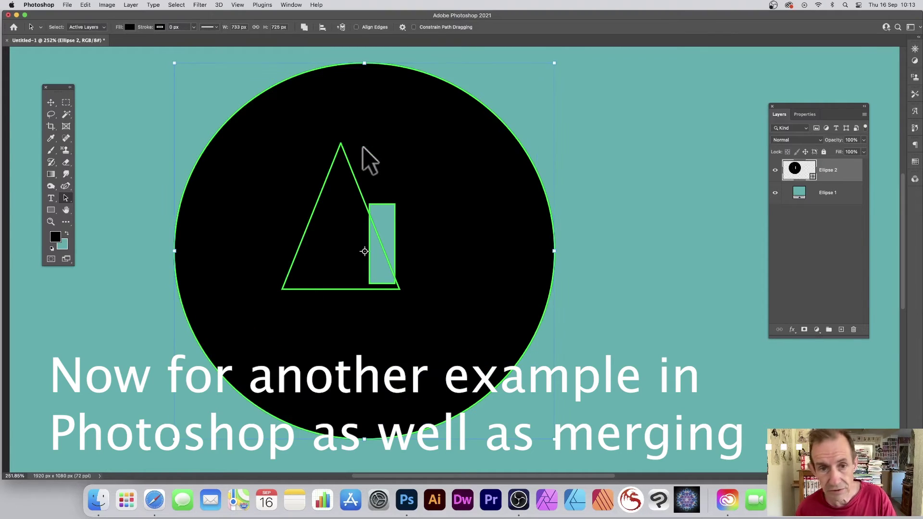
{"action": "key", "text": "BackSpace"}
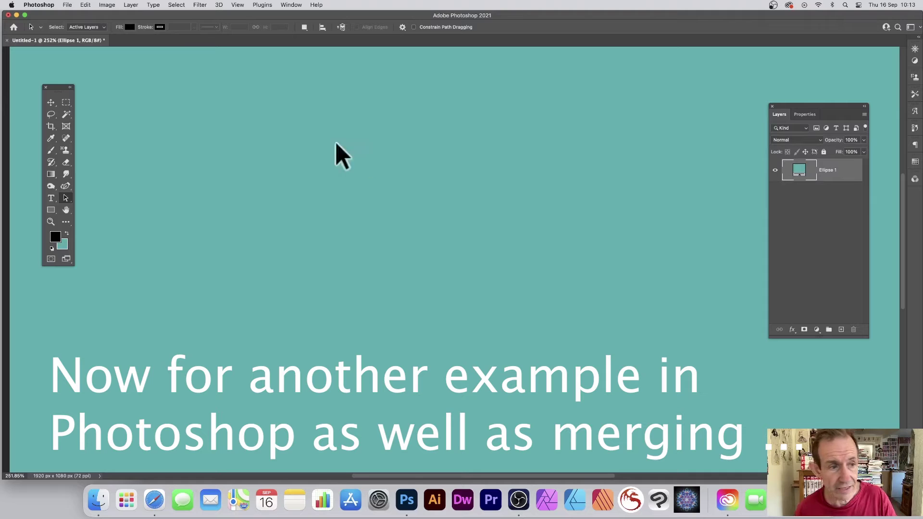
{"action": "left_click", "coordinate": [51, 211]}
{"action": "left_click", "coordinate": [76, 209]}
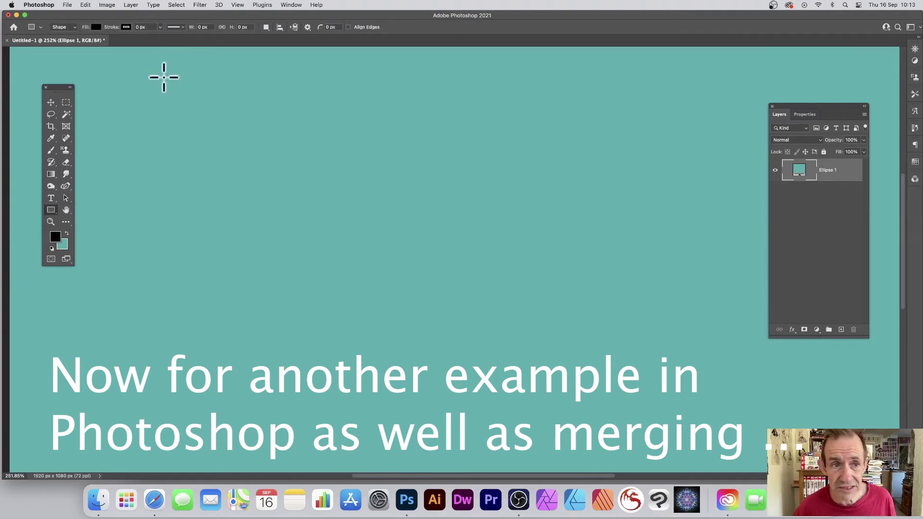
{"action": "left_click_drag", "start_coordinate": [158, 72], "coordinate": [605, 346]}
- Add a second rectangle about 545 by 363 px inside the first on the same layer, and set it to Subtract Front Shape
{"action": "left_click", "coordinate": [265, 27]}
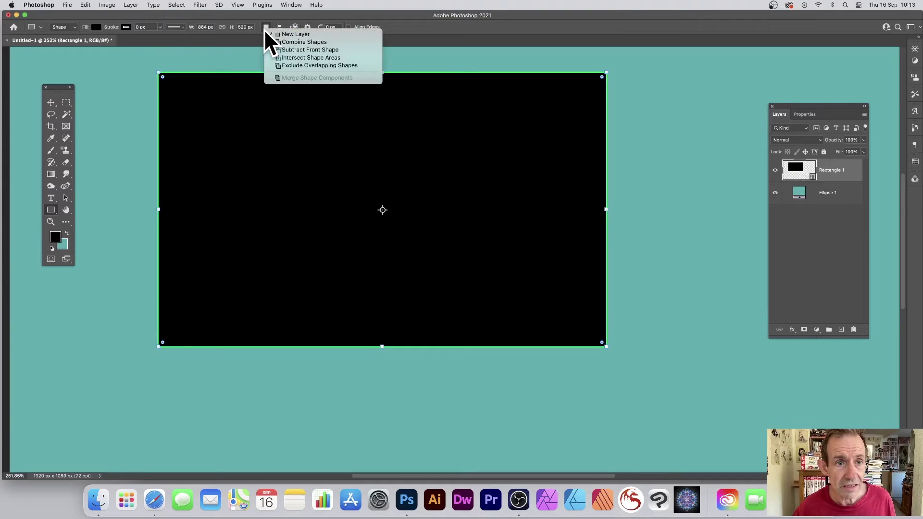
{"action": "left_click", "coordinate": [295, 42]}
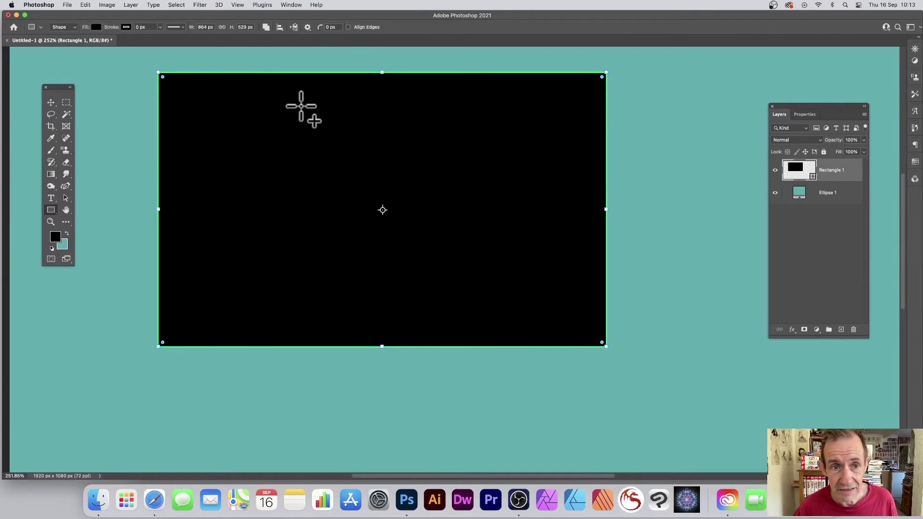
{"action": "left_click_drag", "start_coordinate": [301, 105], "coordinate": [583, 292]}
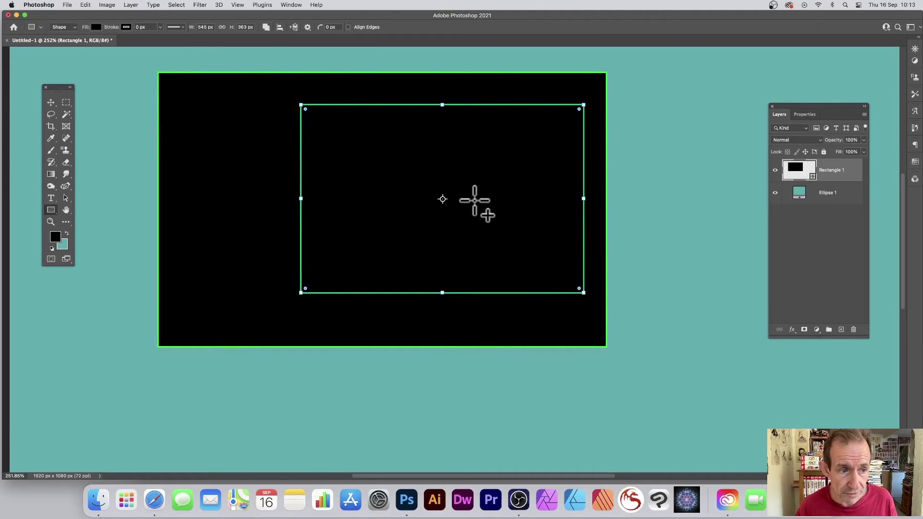
{"action": "left_click", "coordinate": [266, 27]}
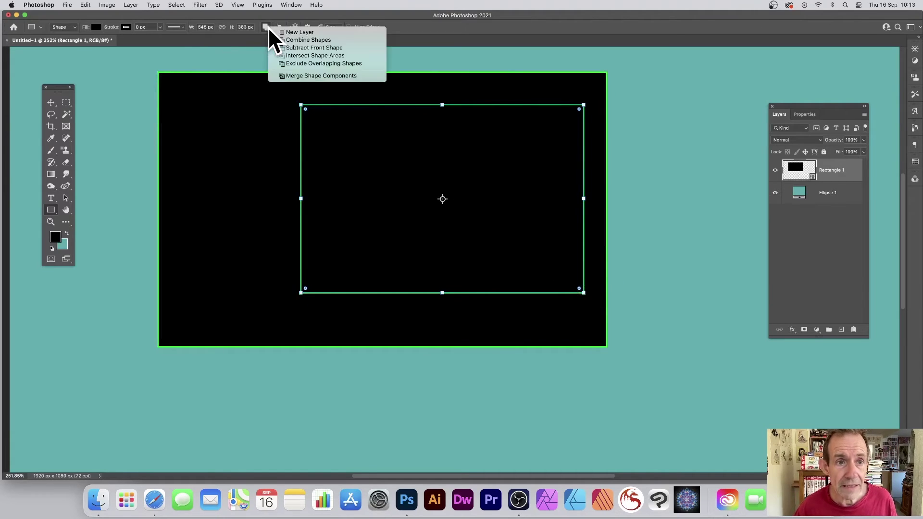
{"action": "left_click", "coordinate": [303, 48]}
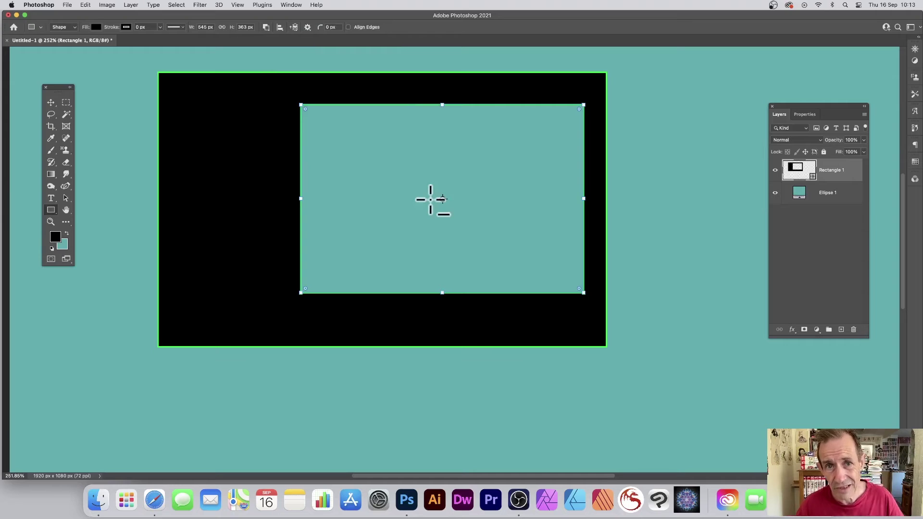
- Try Exclude Overlapping Shapes on the cut-out rectangle, and return it to Subtract Front Shape
{"action": "left_click", "coordinate": [265, 29]}
{"action": "left_click", "coordinate": [288, 65]}
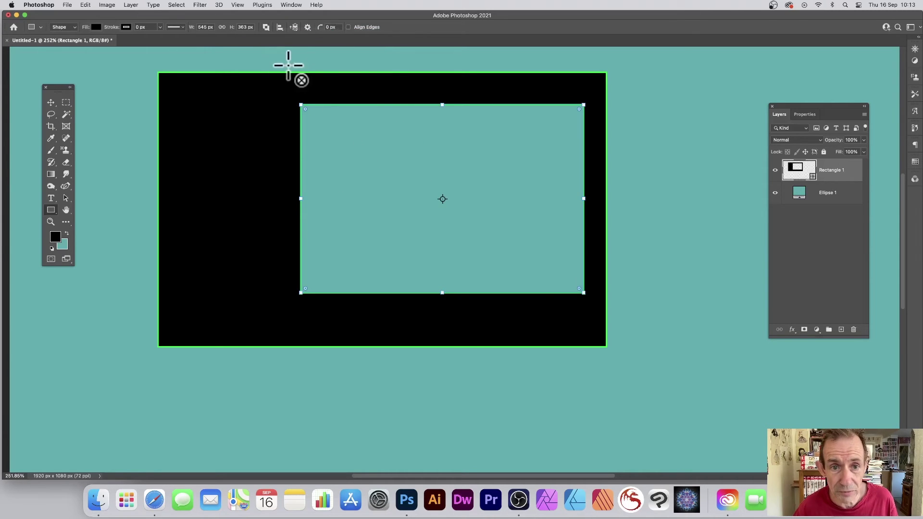
{"action": "left_click", "coordinate": [265, 28]}
{"action": "left_click", "coordinate": [295, 48]}
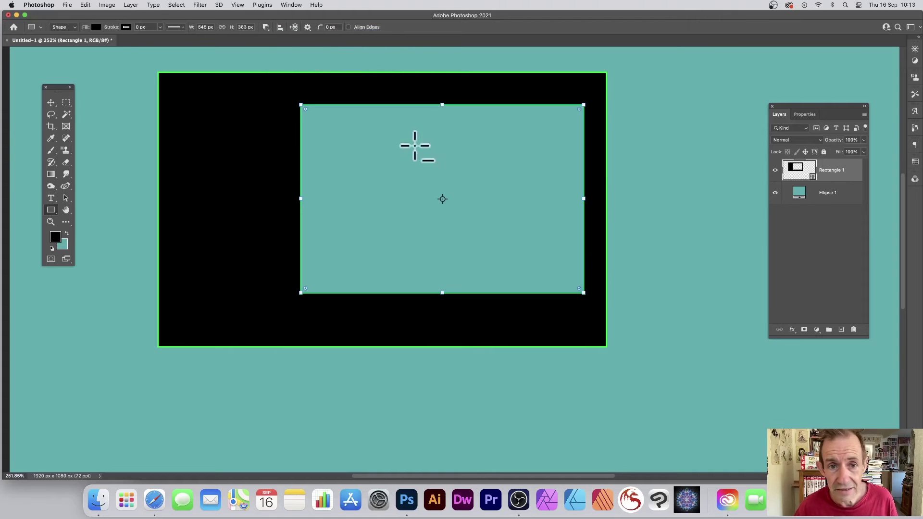
- Draw a third rectangle about 385 by 266 px within the cut-out, and set it to Combine Shapes
{"action": "left_click_drag", "start_coordinate": [346, 127], "coordinate": [546, 265]}
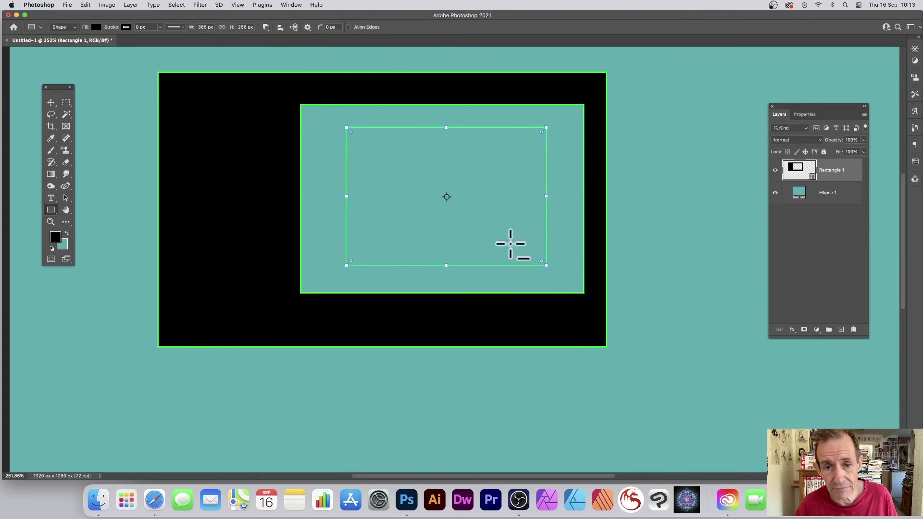
{"action": "left_click", "coordinate": [267, 28]}
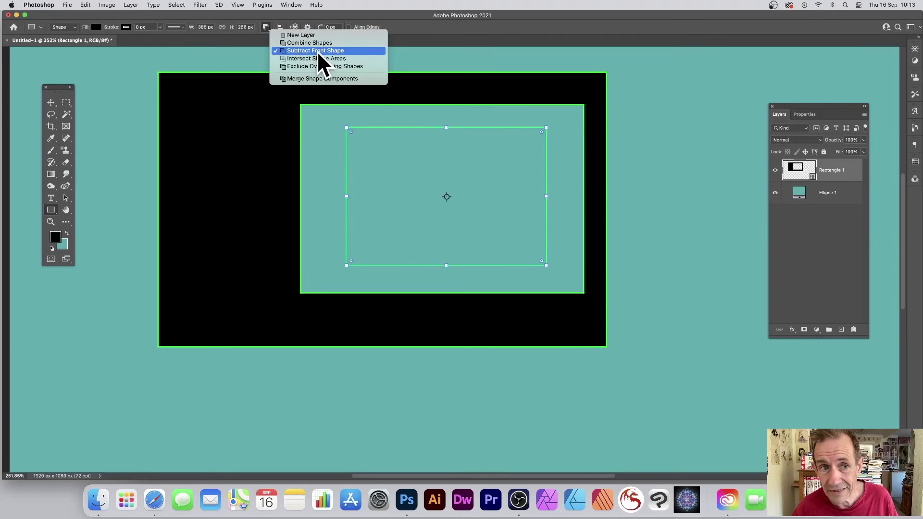
{"action": "left_click", "coordinate": [312, 42]}
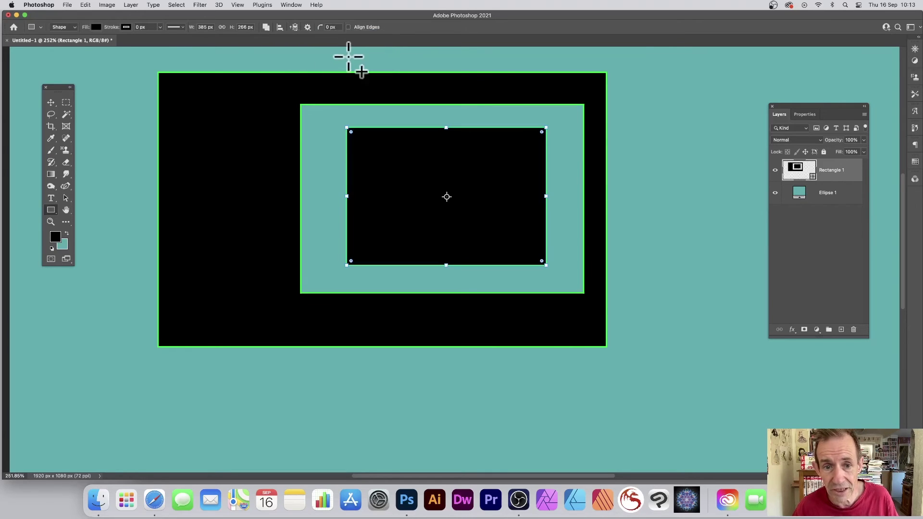
- Draw a fourth rectangle about 220 by 136 px within the third, and set it to Subtract Front Shape
{"action": "left_click_drag", "start_coordinate": [388, 154], "coordinate": [502, 224]}
{"action": "left_click", "coordinate": [266, 27]}
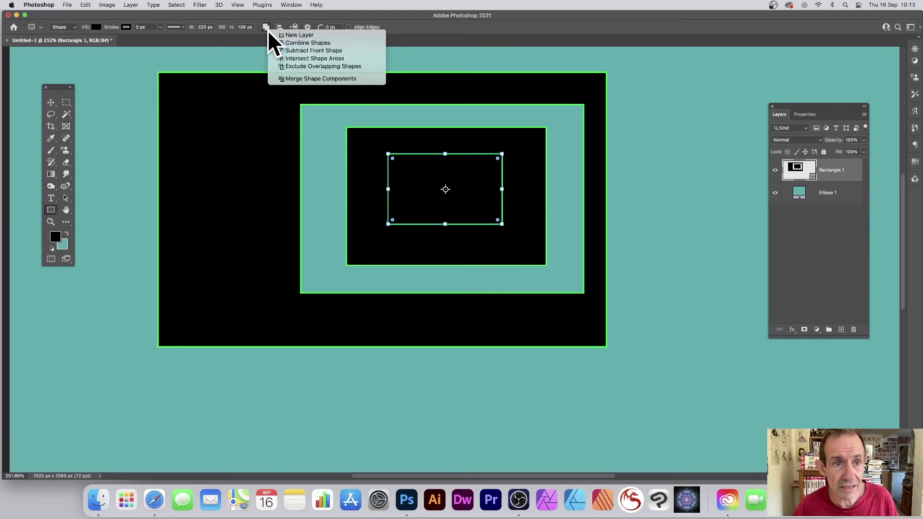
{"action": "left_click", "coordinate": [299, 50]}
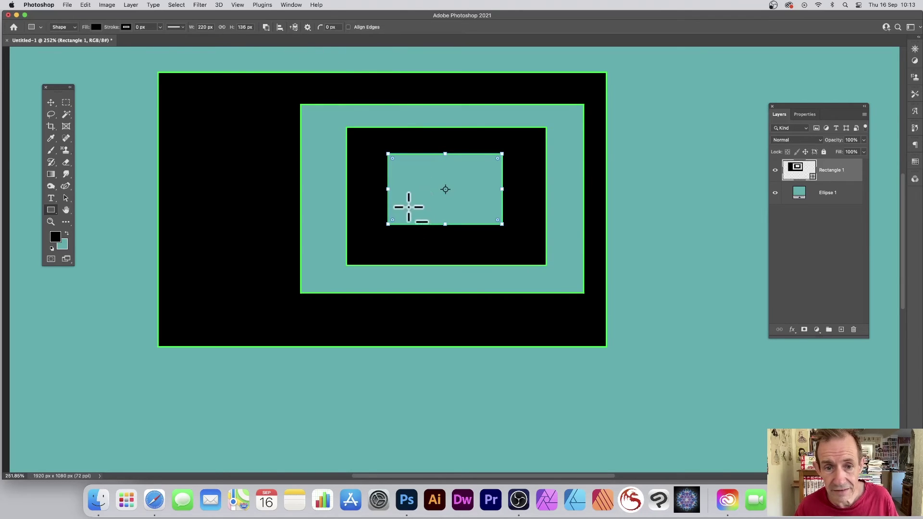
- Draw a fifth rectangle about 113 by 76 px within the fourth, and set it to Combine Shapes
{"action": "left_click_drag", "start_coordinate": [411, 168], "coordinate": [470, 208]}
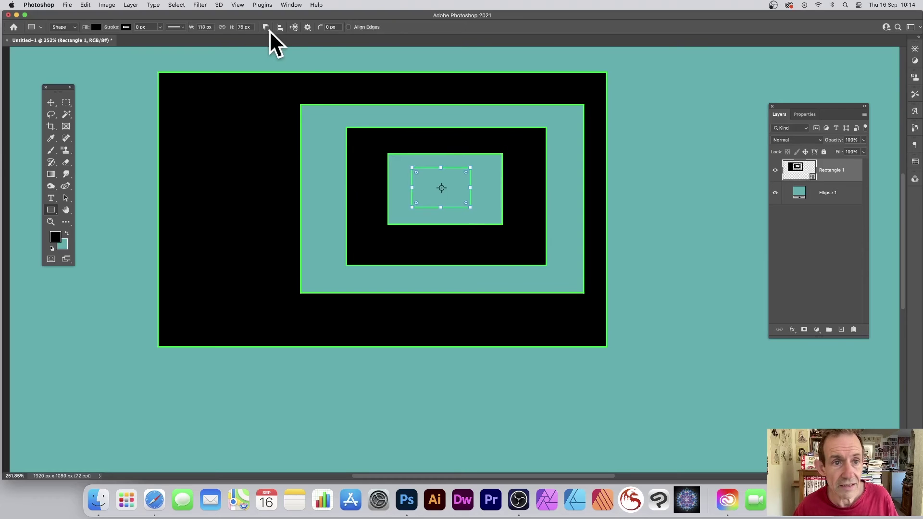
{"action": "left_click", "coordinate": [266, 27]}
{"action": "left_click", "coordinate": [294, 42]}
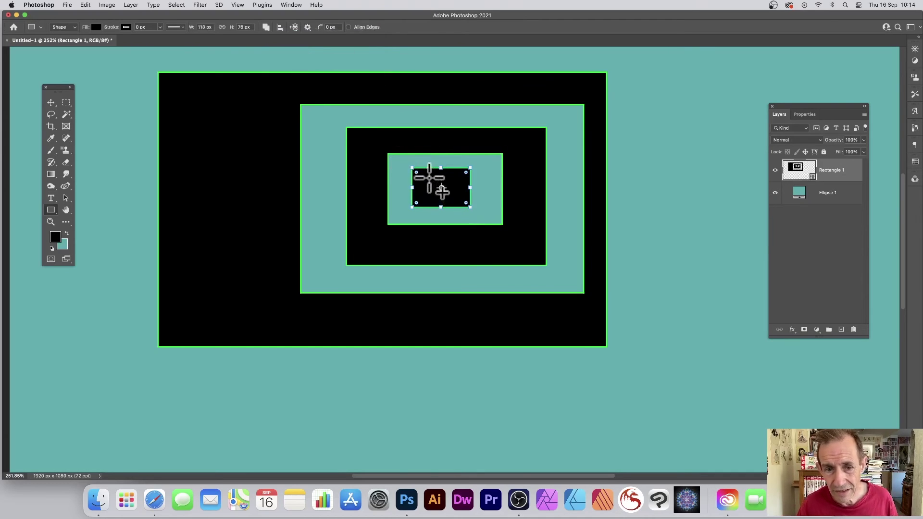
- Draw a small sixth rectangle about 49 by 35 px within the fifth, and set it to Subtract Front Shape
{"action": "left_click_drag", "start_coordinate": [428, 177], "coordinate": [454, 195]}
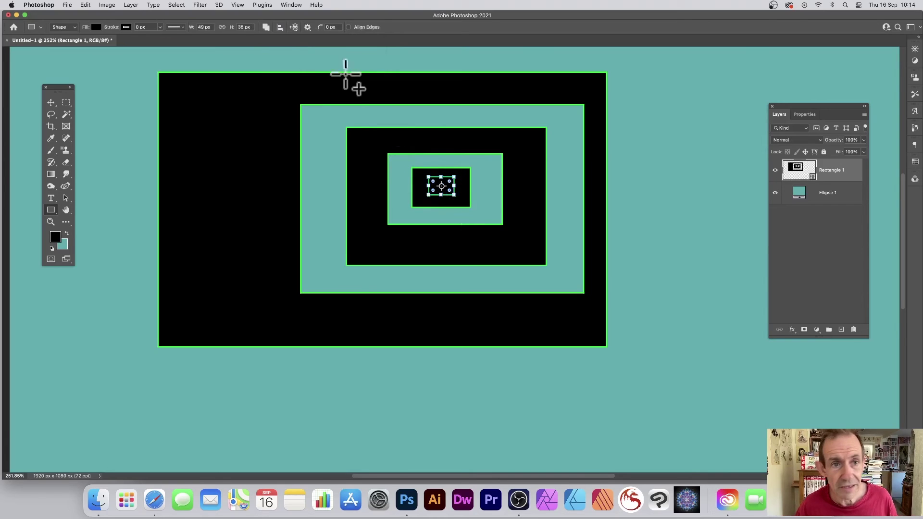
{"action": "left_click", "coordinate": [268, 28]}
{"action": "left_click", "coordinate": [311, 47]}
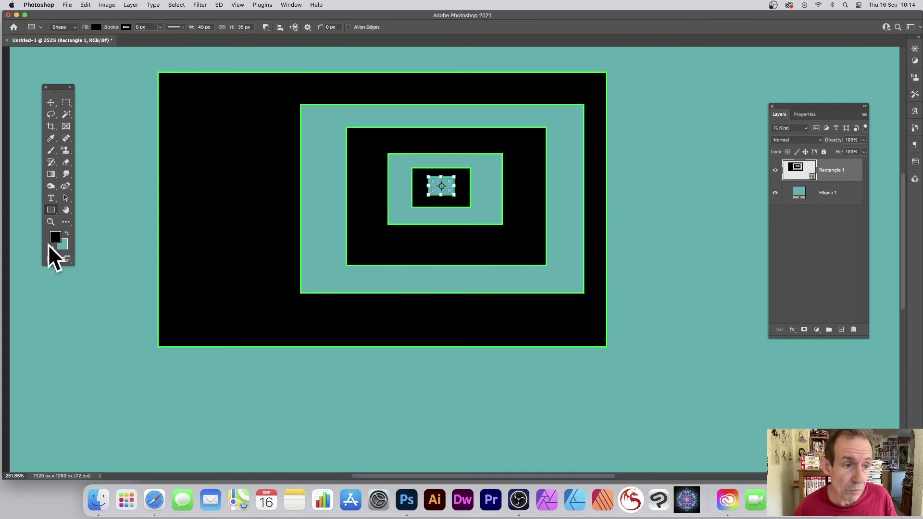
- With the Path Selection tool, enlarge the smallest cut-out to about 163 by 155 px further right, and move the third rectangle slightly left and down
{"action": "left_click", "coordinate": [65, 197]}
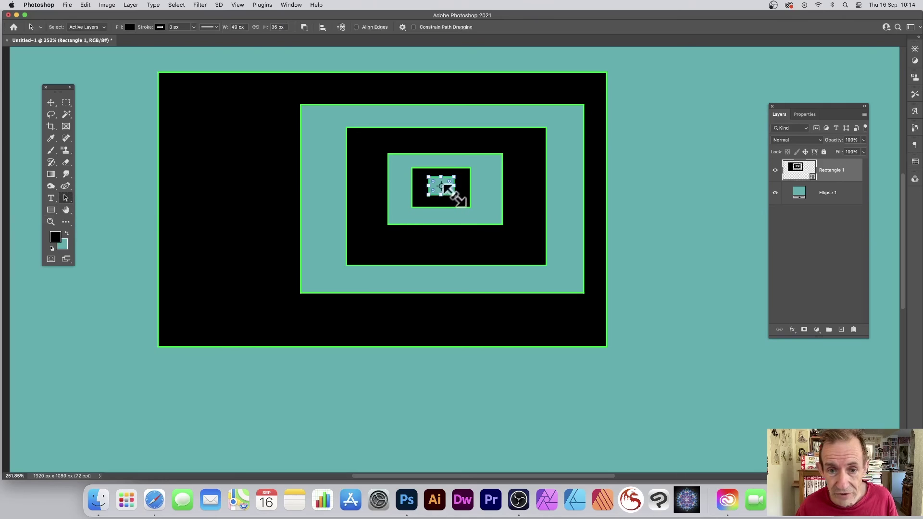
{"action": "left_click_drag", "start_coordinate": [454, 194], "coordinate": [520, 184]}
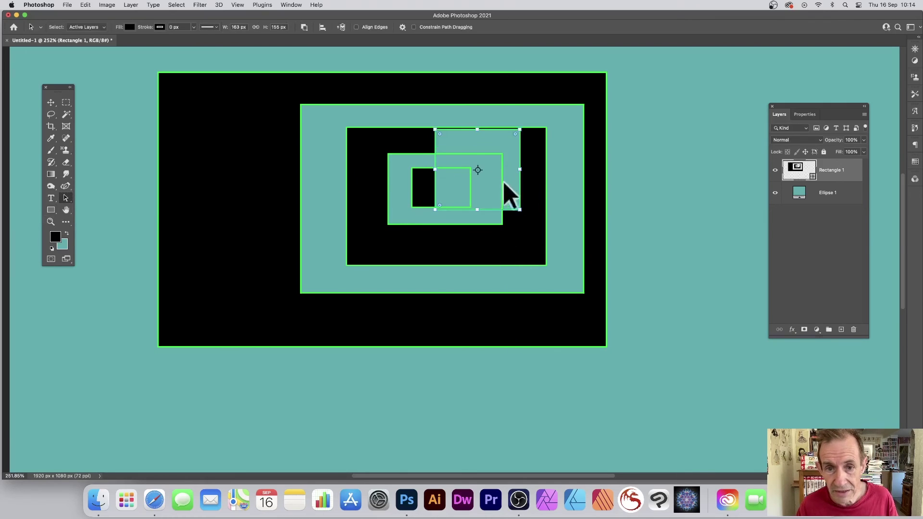
{"action": "left_click", "coordinate": [353, 128]}
{"action": "left_click_drag", "start_coordinate": [354, 130], "coordinate": [345, 154]}
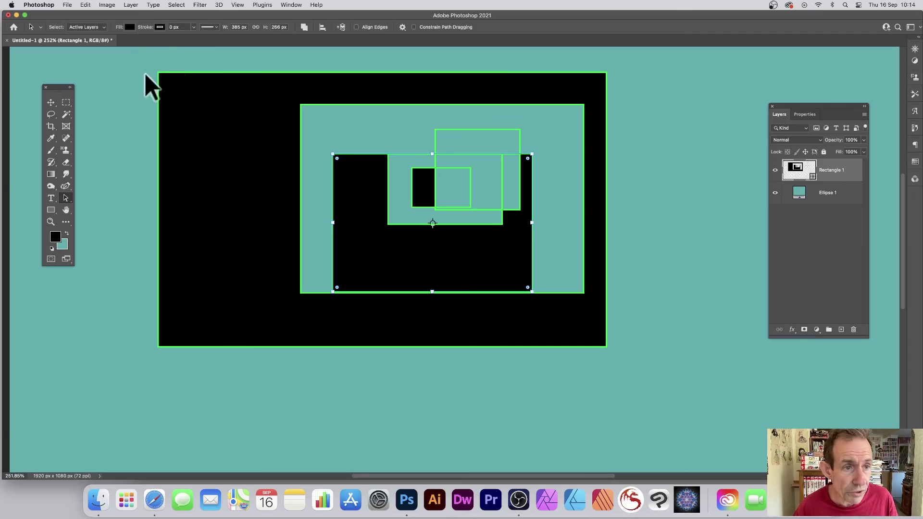
- Select all the nested rectangles and merge them into one path with Merge Shape Components
{"action": "left_click_drag", "start_coordinate": [148, 82], "coordinate": [697, 425]}
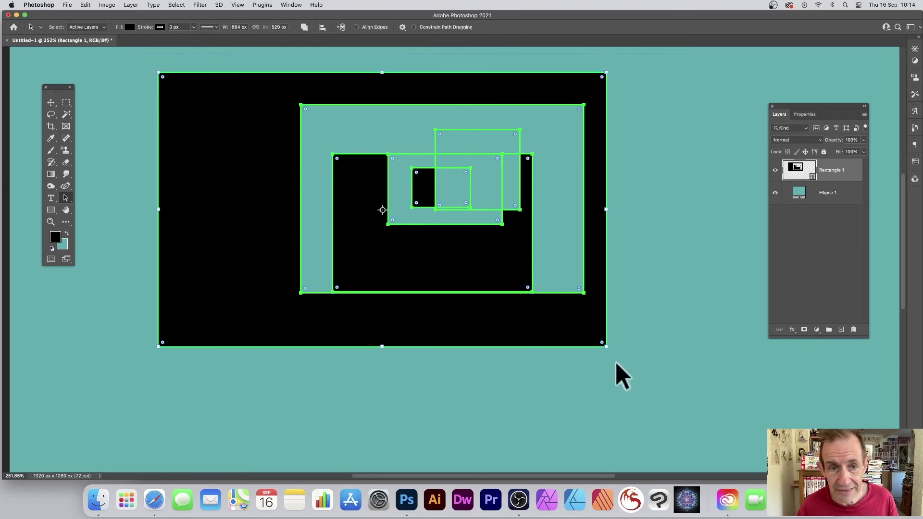
{"action": "left_click", "coordinate": [307, 26]}
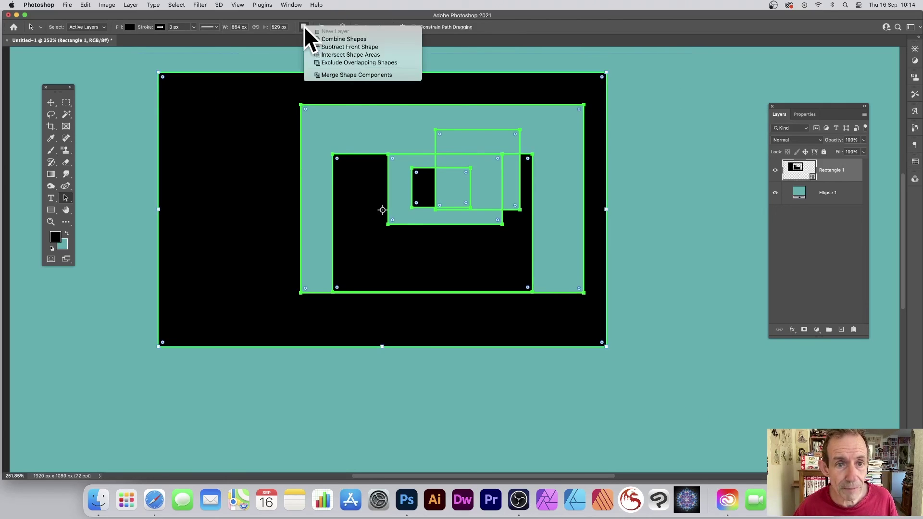
{"action": "left_click", "coordinate": [356, 75]}
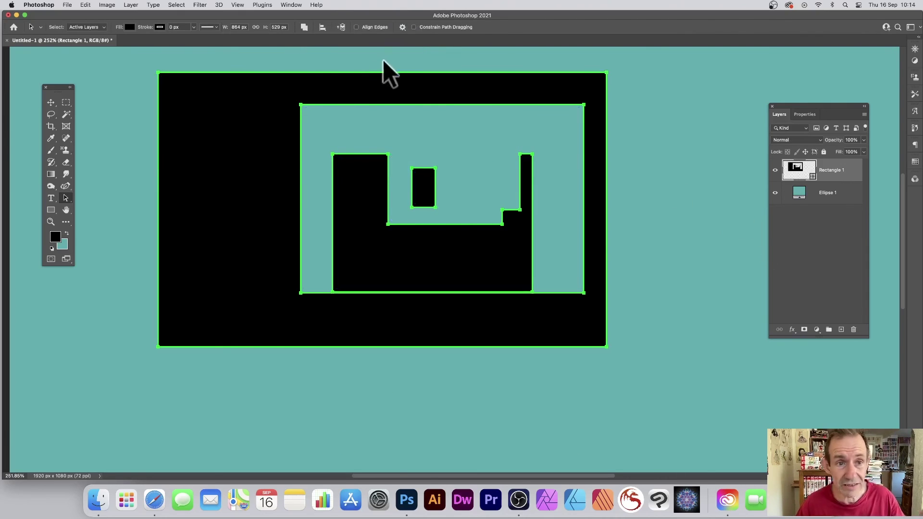
{"action": "left_click", "coordinate": [304, 28]}
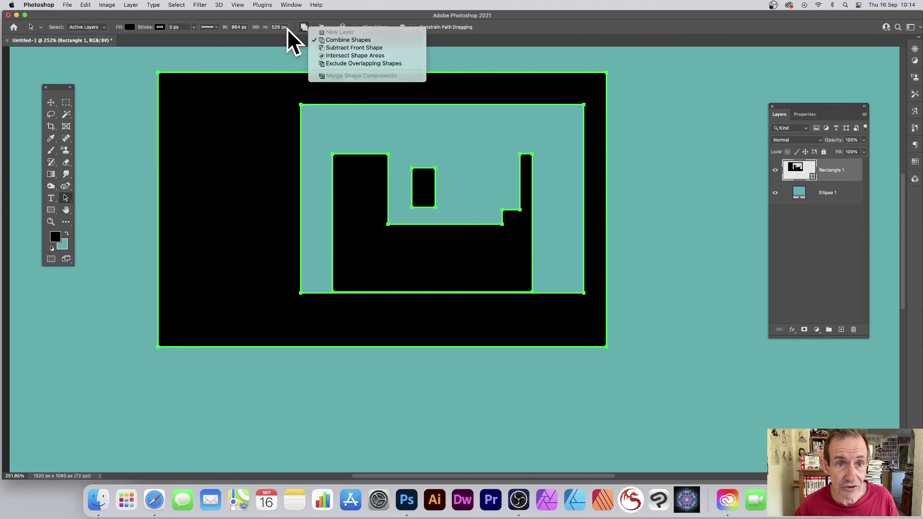